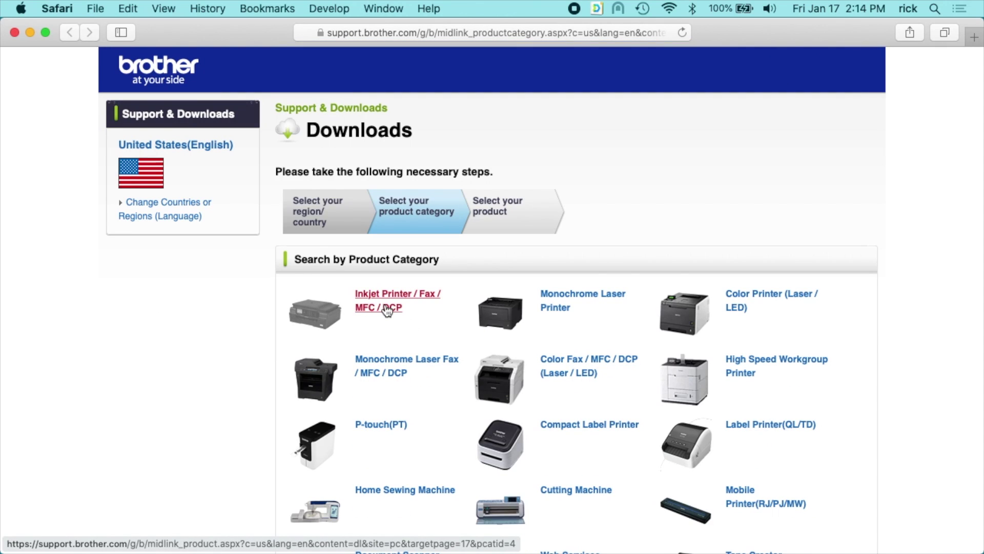
Browse Monochrome Laser Printer, then HL-L2 series, to the HL-L2350DW downloads page
left_click(566, 300)
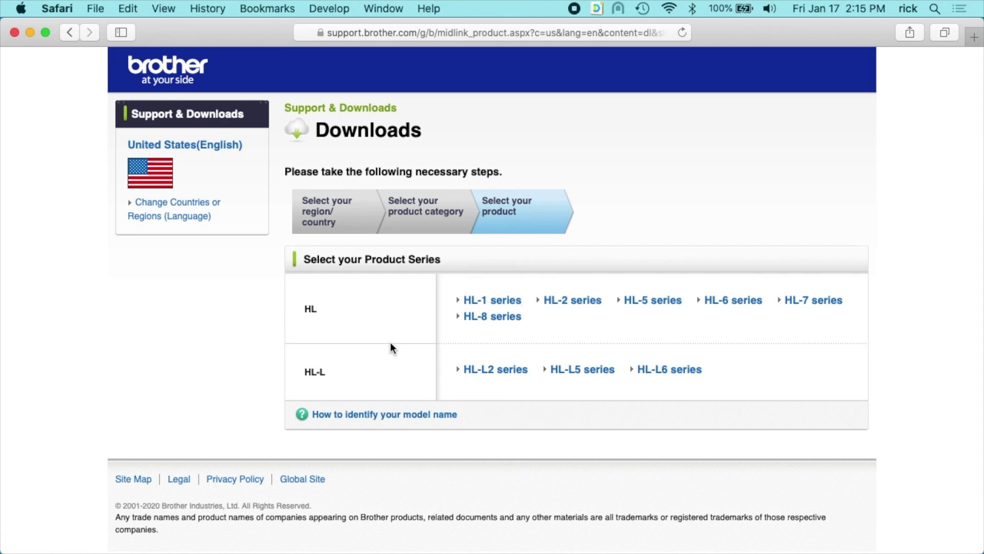
left_click(505, 373)
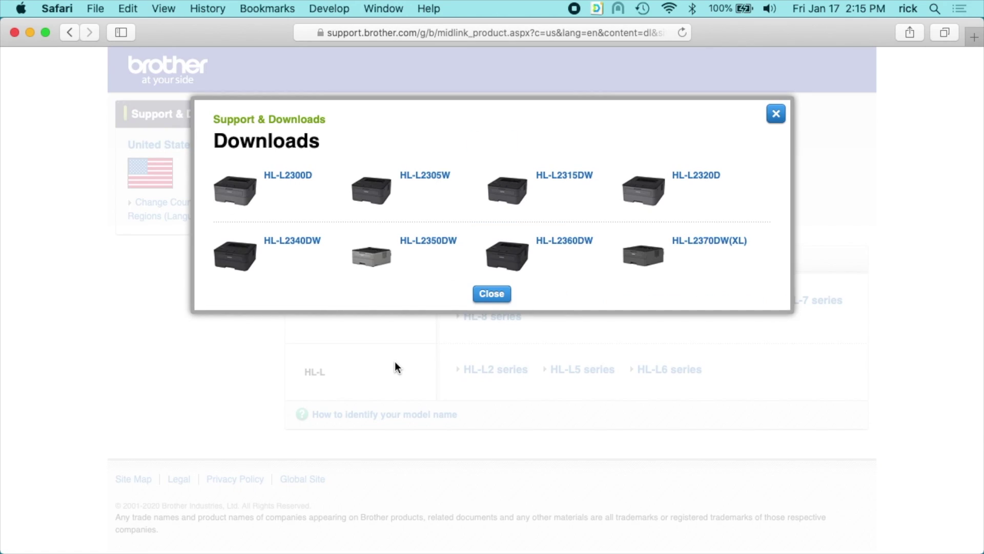
left_click(442, 245)
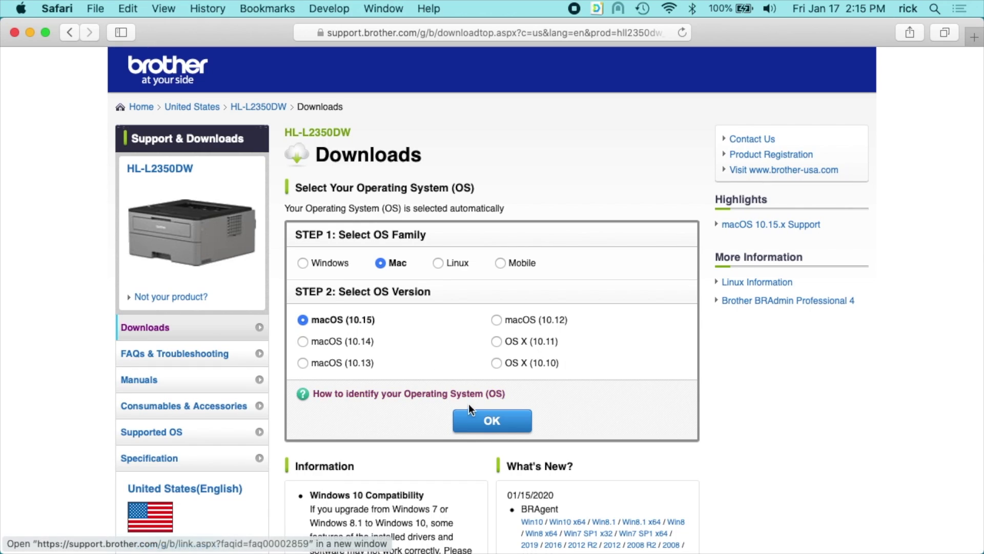
Confirm macOS (10.15) as the operating system and look through the available downloads
left_click(468, 417)
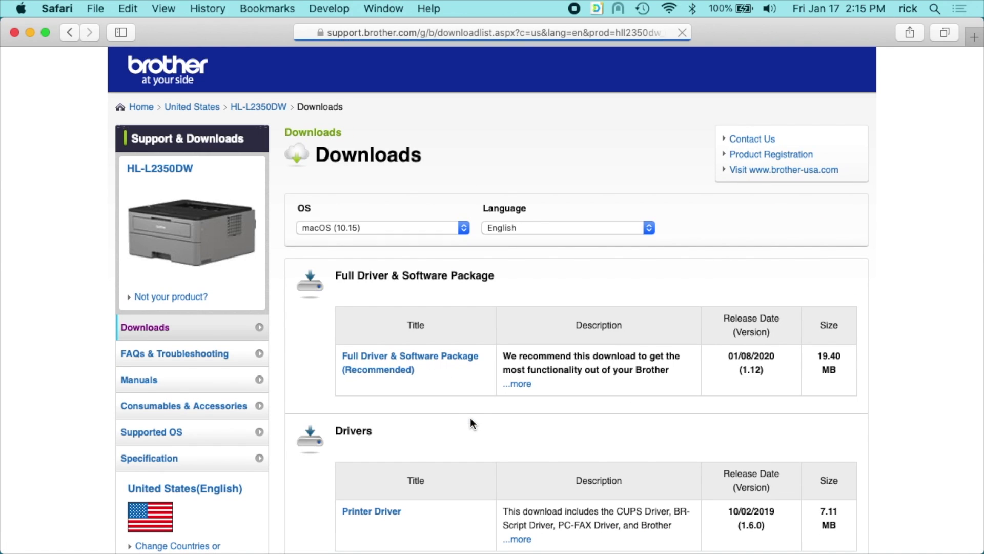
scroll(438, 423, "down", 5)
scroll(438, 423, "up", 4)
scroll(438, 424, "up", 1)
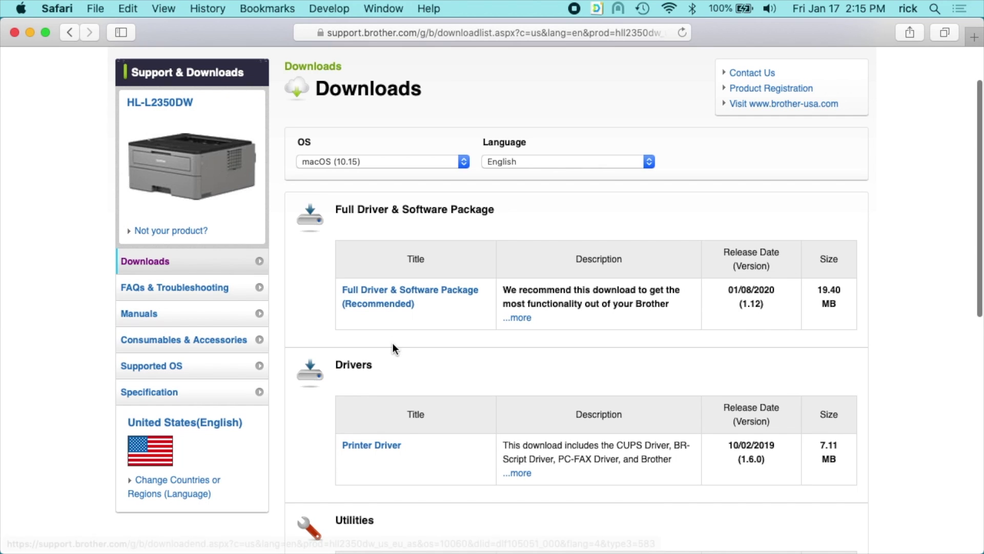
scroll(414, 405, "down", 5)
scroll(416, 410, "down", 3)
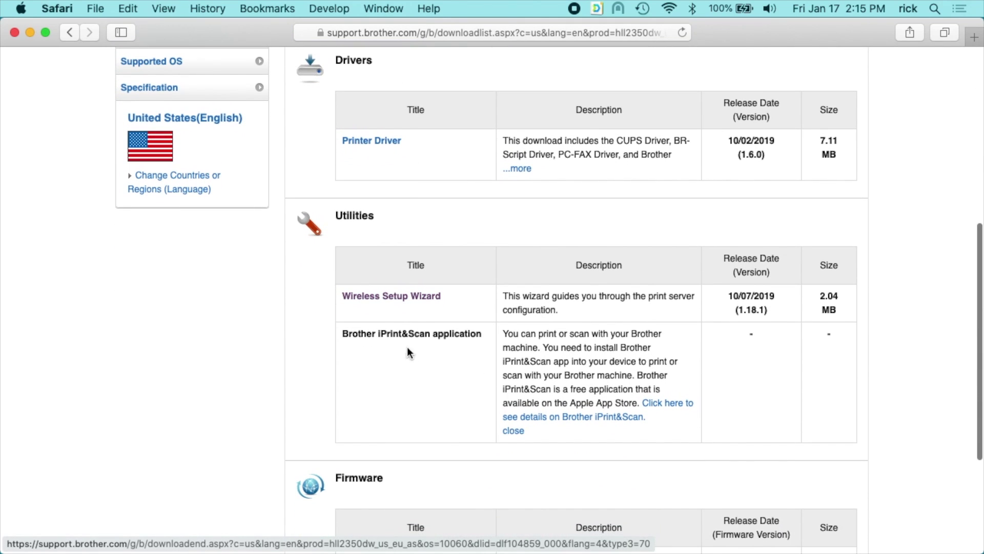
scroll(410, 371, "down", 3)
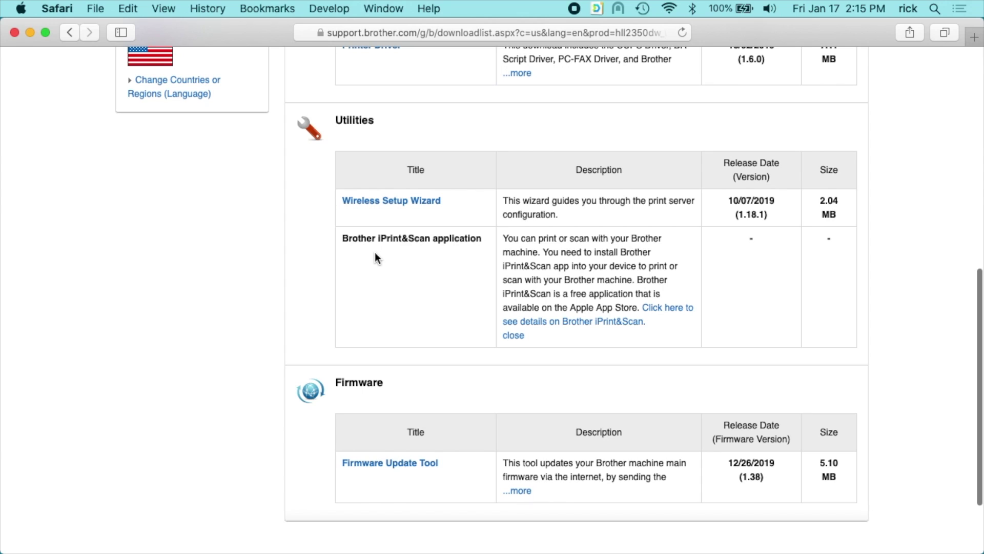
scroll(399, 310, "down", 3)
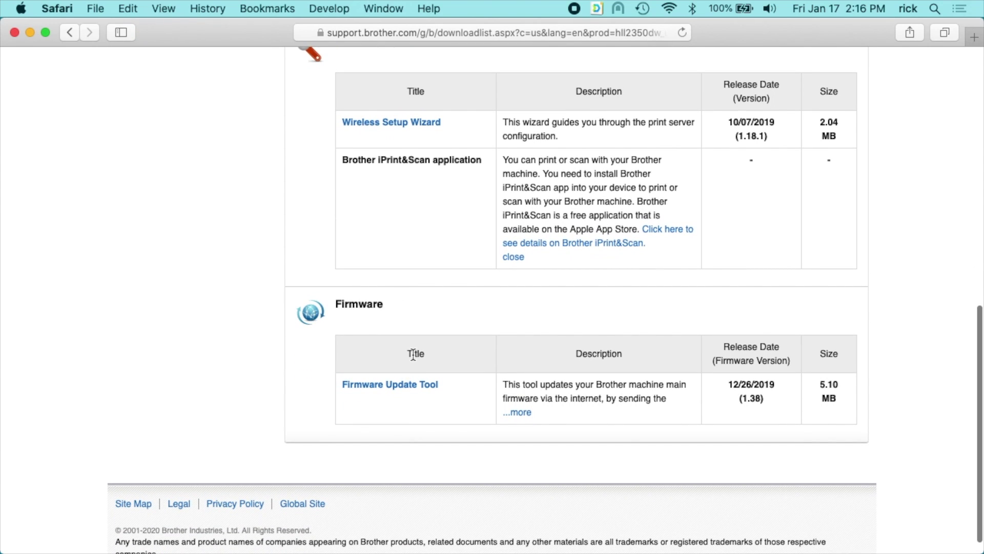
scroll(428, 322, "down", 1)
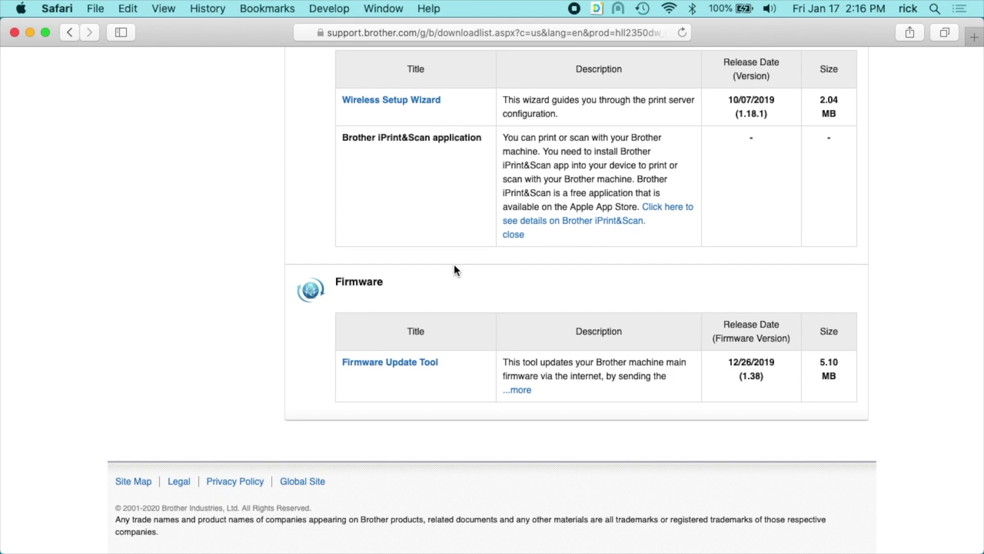
scroll(454, 269, "up", 10)
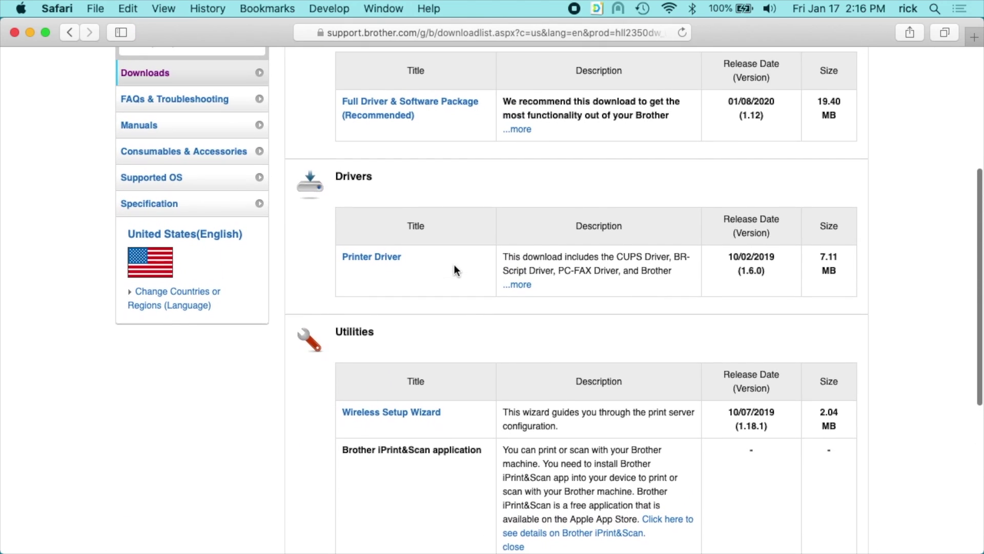
scroll(454, 266, "up", 4)
scroll(455, 268, "down", 2)
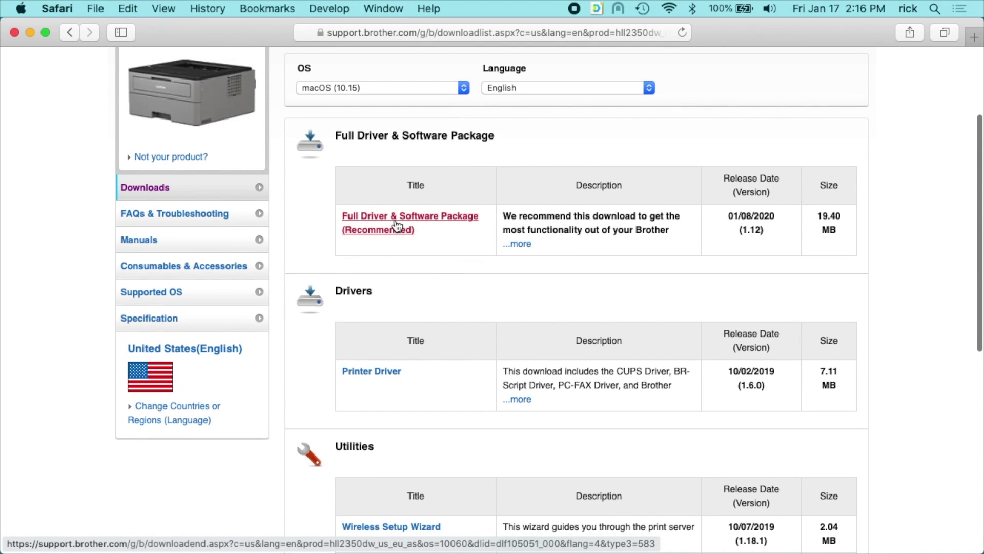
Download the Full Driver & Software Package after accepting its EULA, and check the dmg finished
left_click(397, 225)
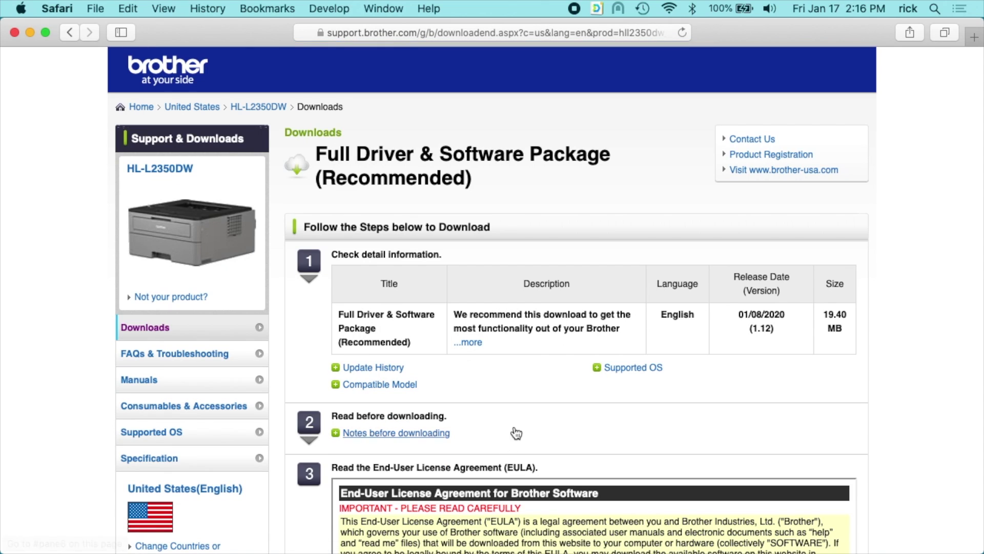
scroll(512, 435, "down", 3)
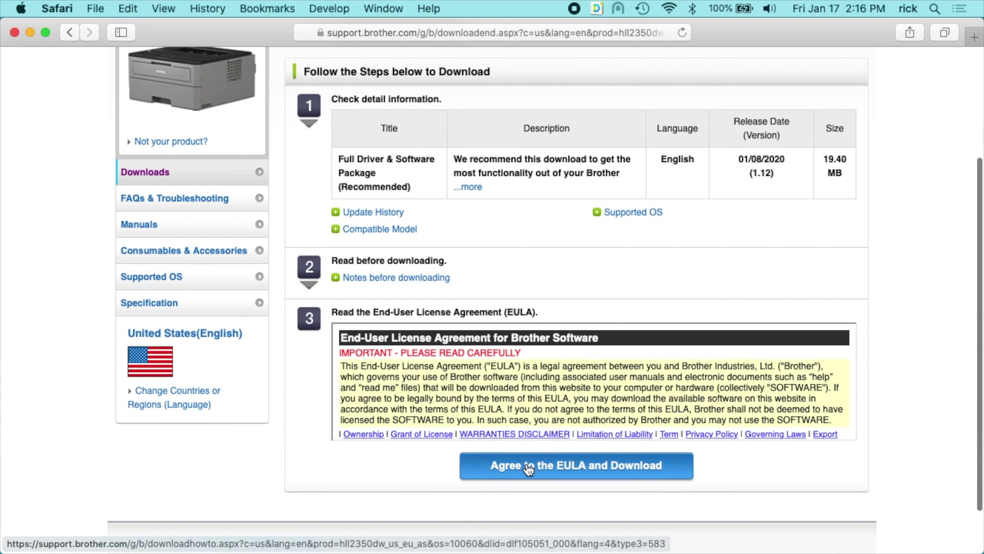
left_click(528, 466)
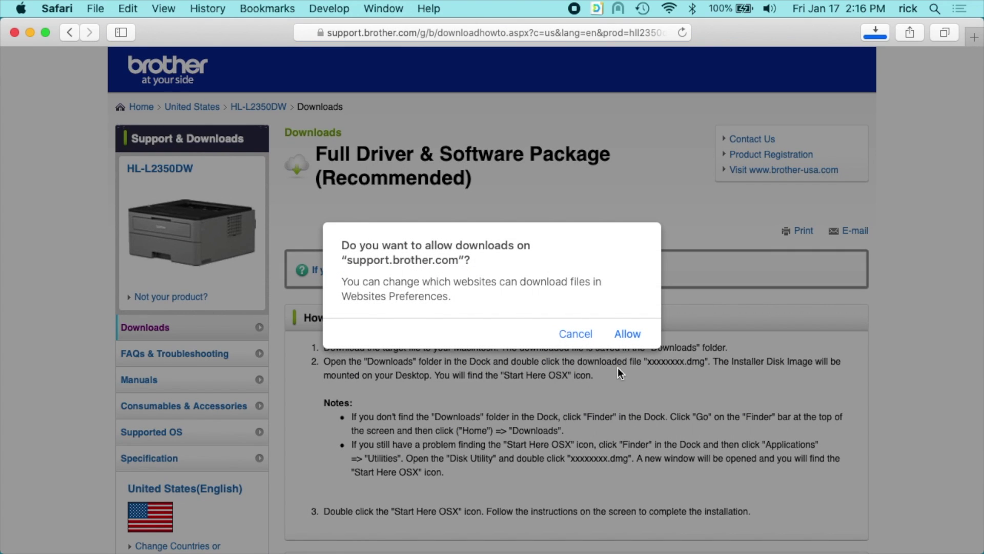
left_click(627, 340)
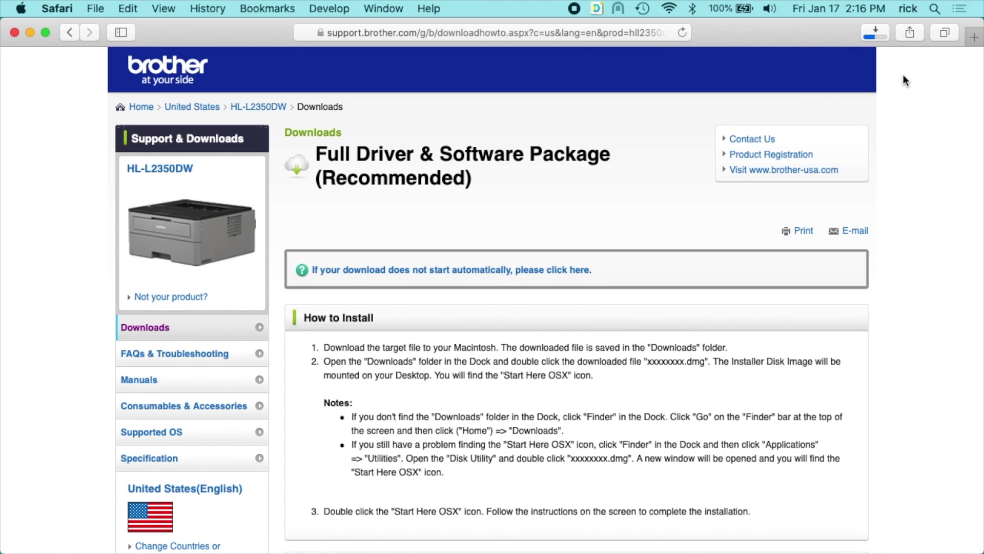
left_click(884, 38)
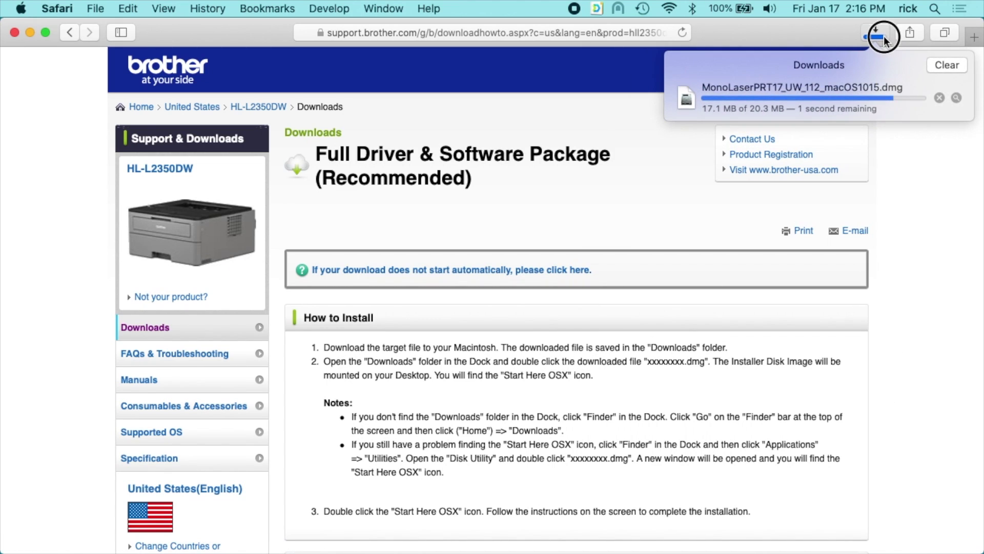
left_click(883, 36)
left_click(884, 36)
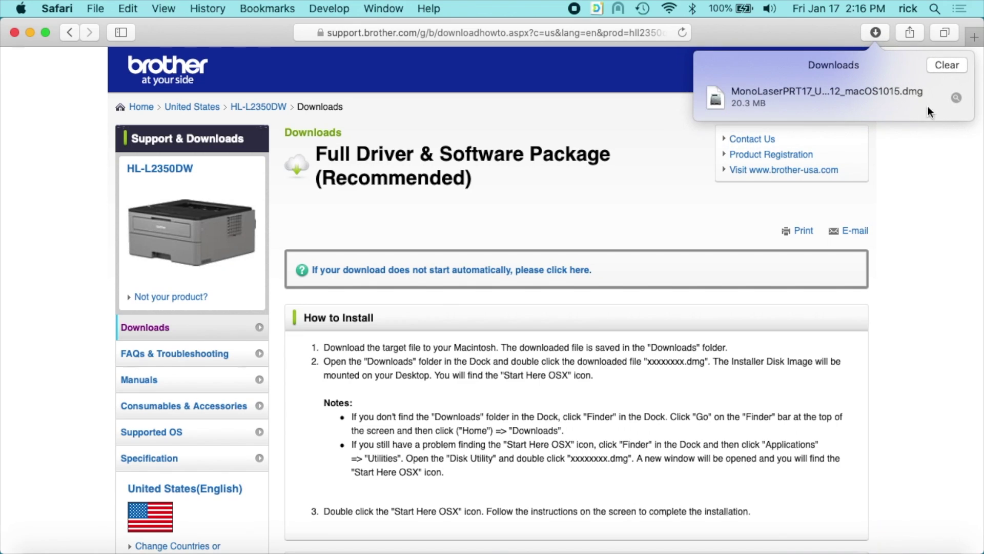
Mount the downloaded driver dmg as BROTHER and launch Start Here Mac, approving it to run
left_click(956, 98)
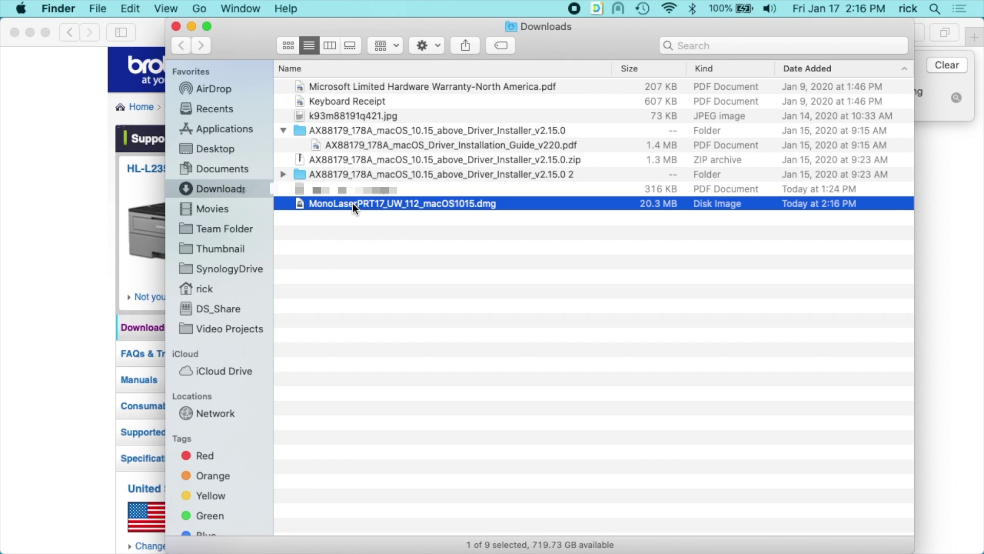
double_click(353, 203)
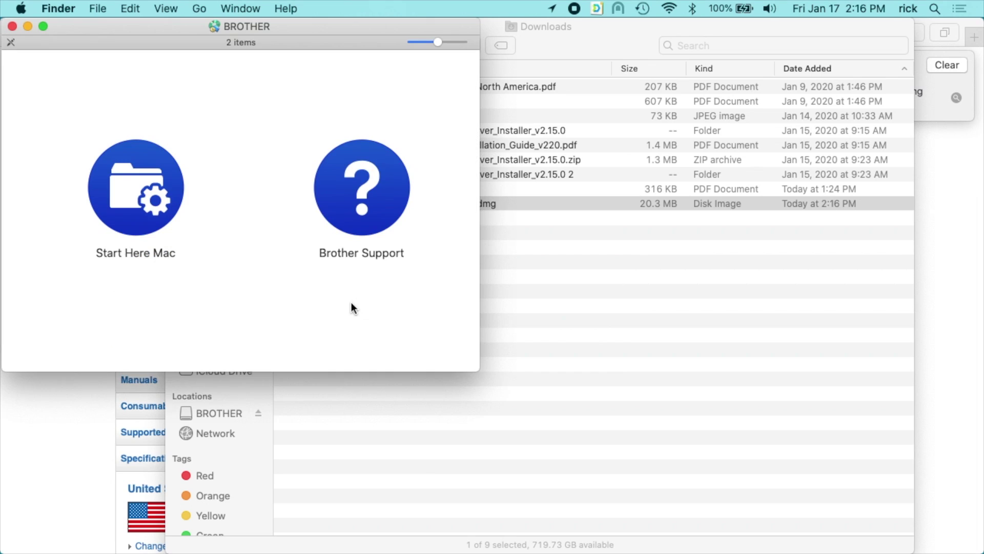
double_click(155, 195)
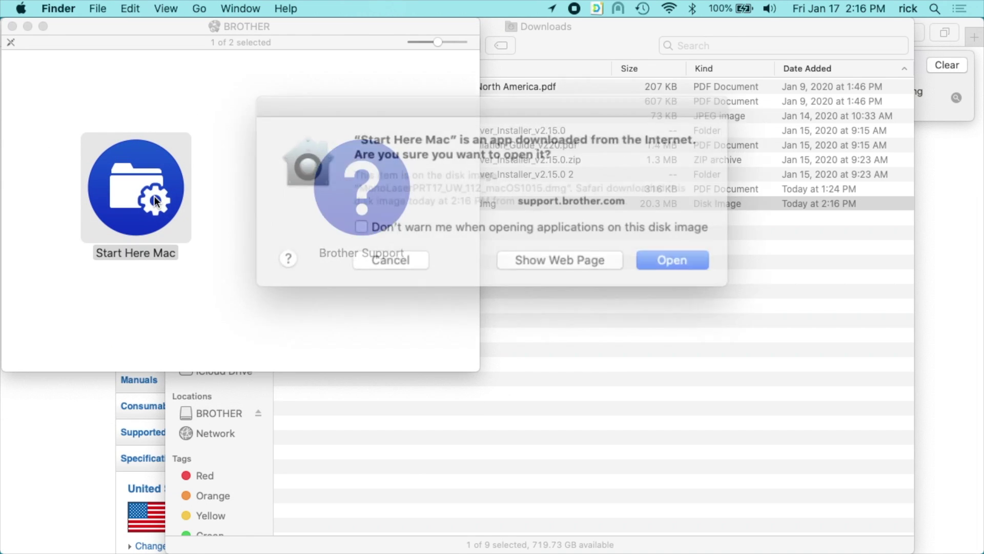
left_click(643, 246)
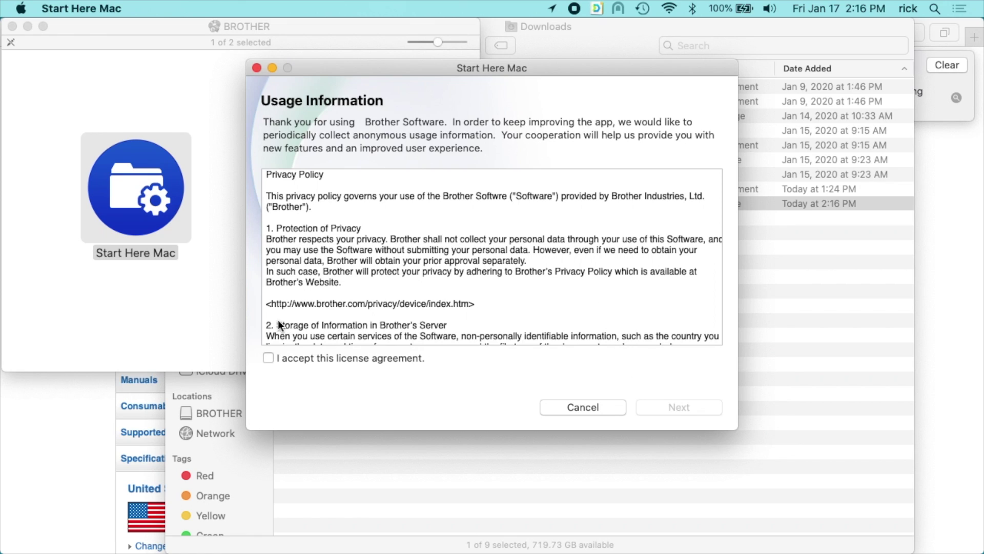
Accept the usage agreement, choose Wireless Network Connection and select the Brother HL-L2350DW series
left_click(268, 357)
left_click(706, 405)
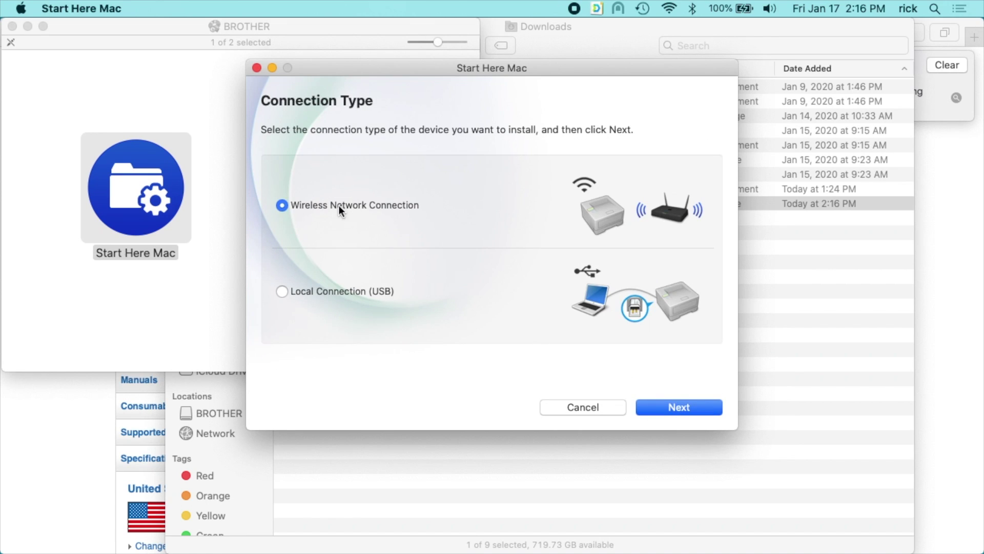
left_click(691, 404)
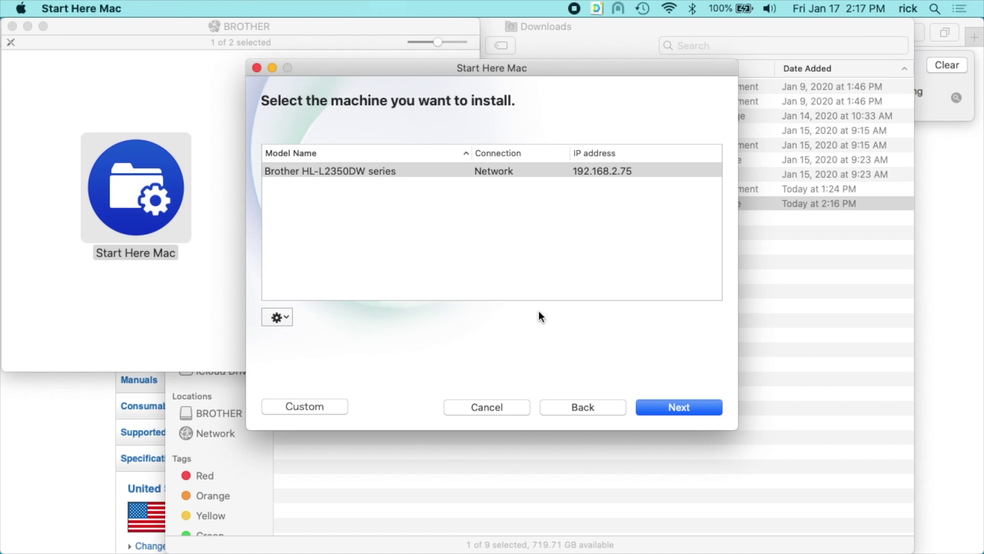
left_click(673, 407)
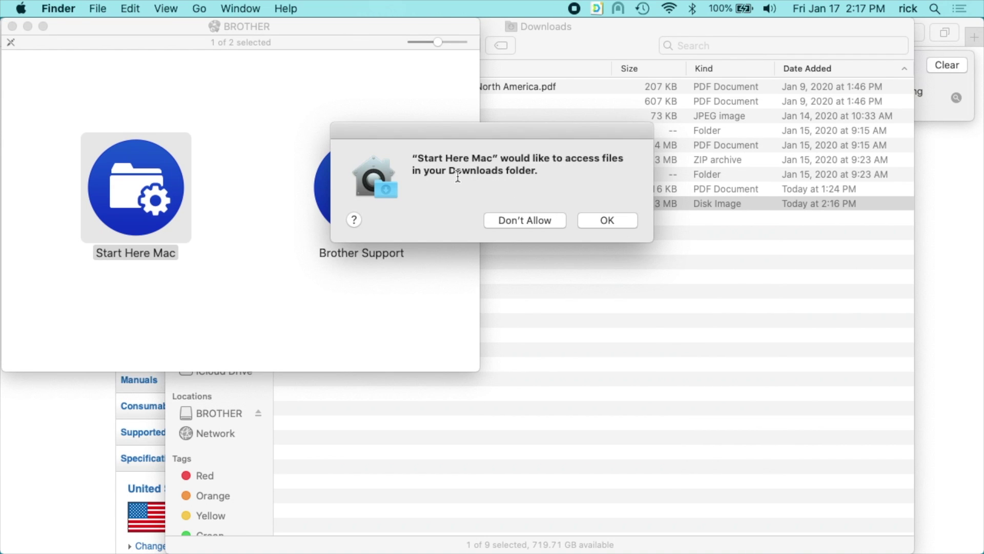
Allow Downloads access, install the Brother Drivers with the account password, then trash the installer package
left_click(605, 222)
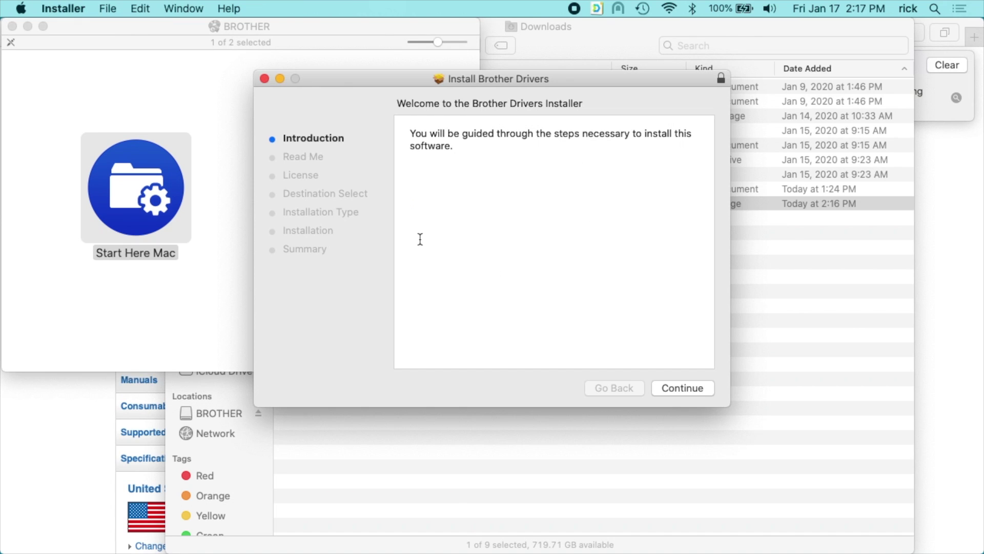
left_click(667, 388)
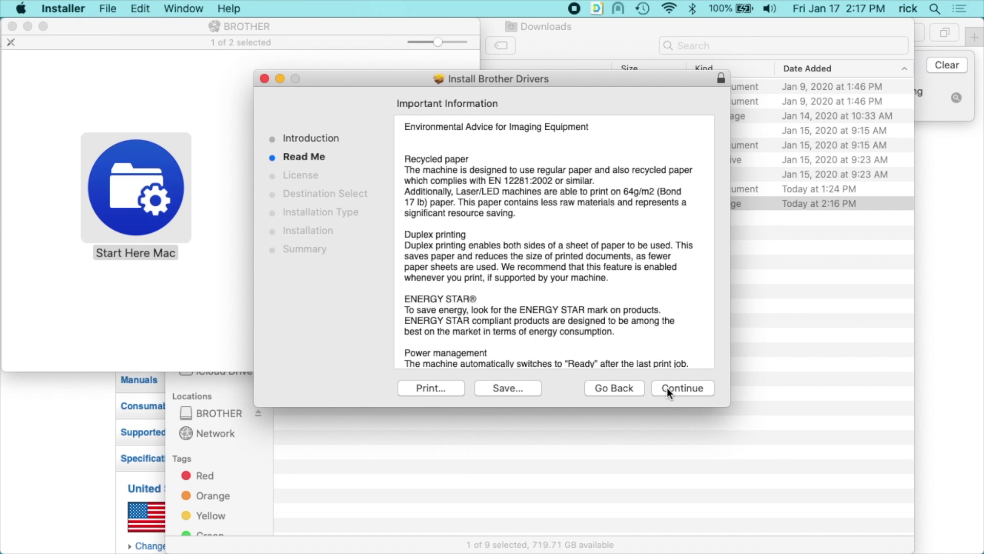
left_click(667, 389)
left_click(667, 388)
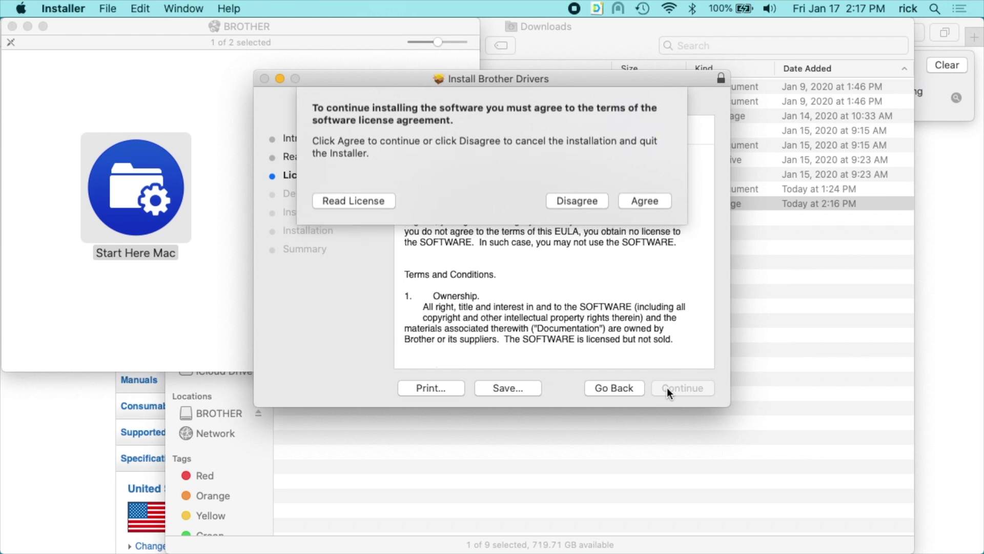
left_click(658, 200)
left_click(679, 388)
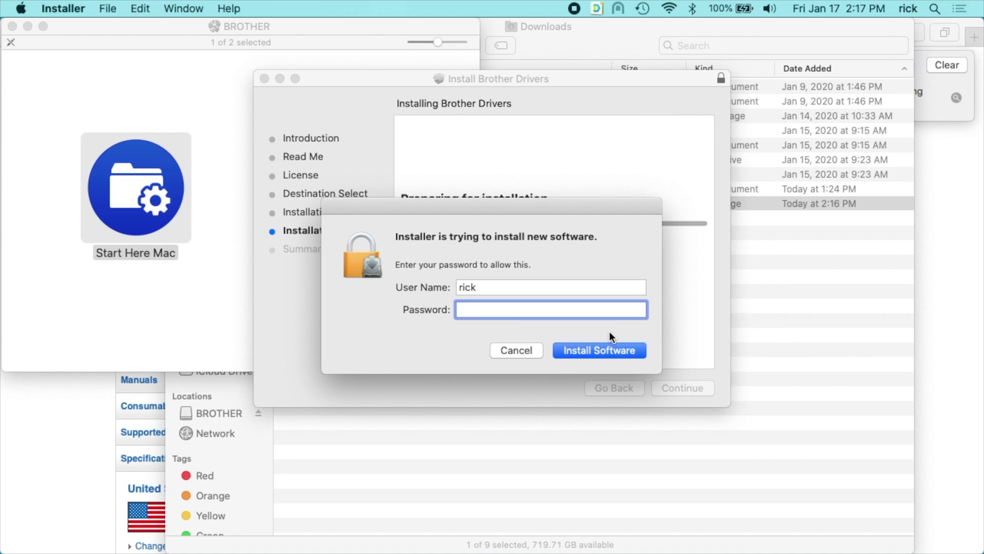
key("Return")
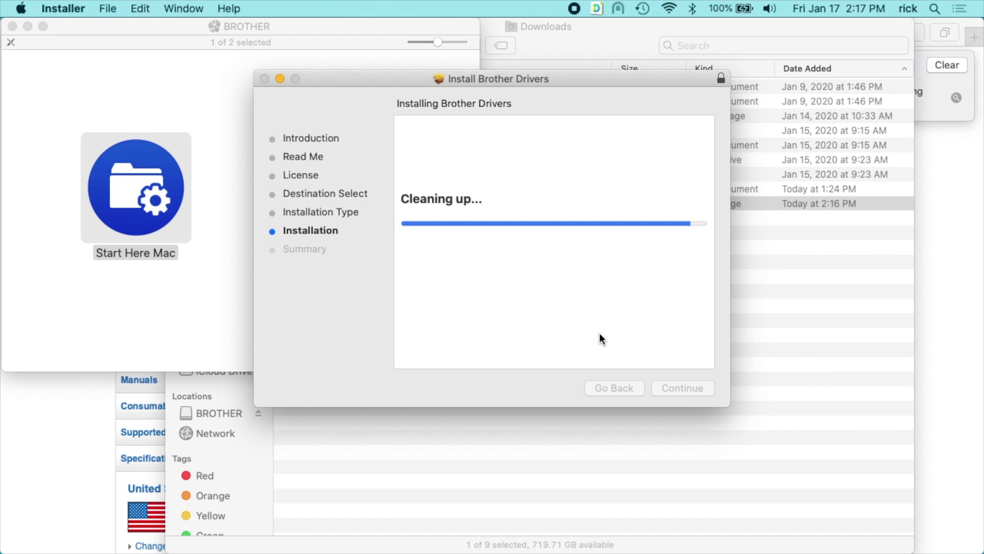
left_click(693, 388)
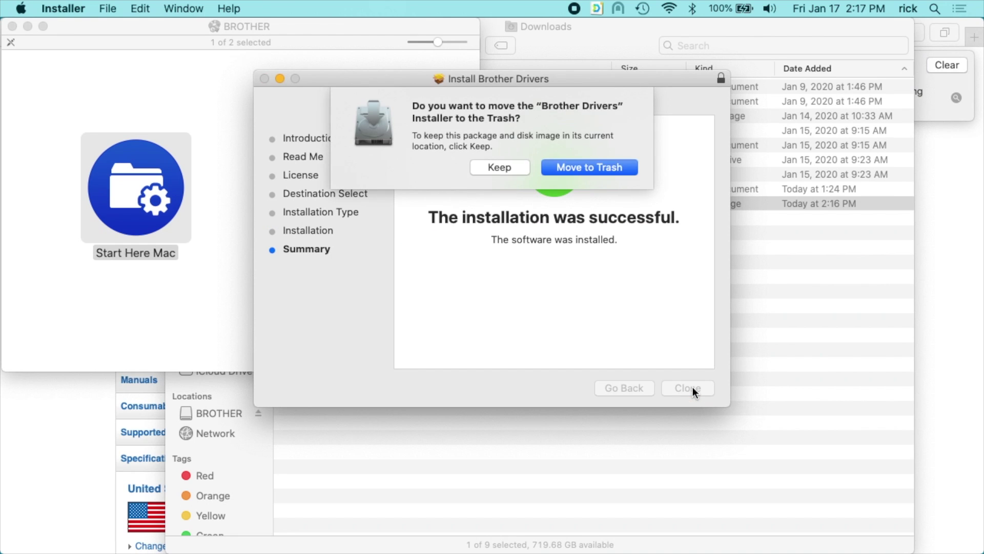
left_click(565, 166)
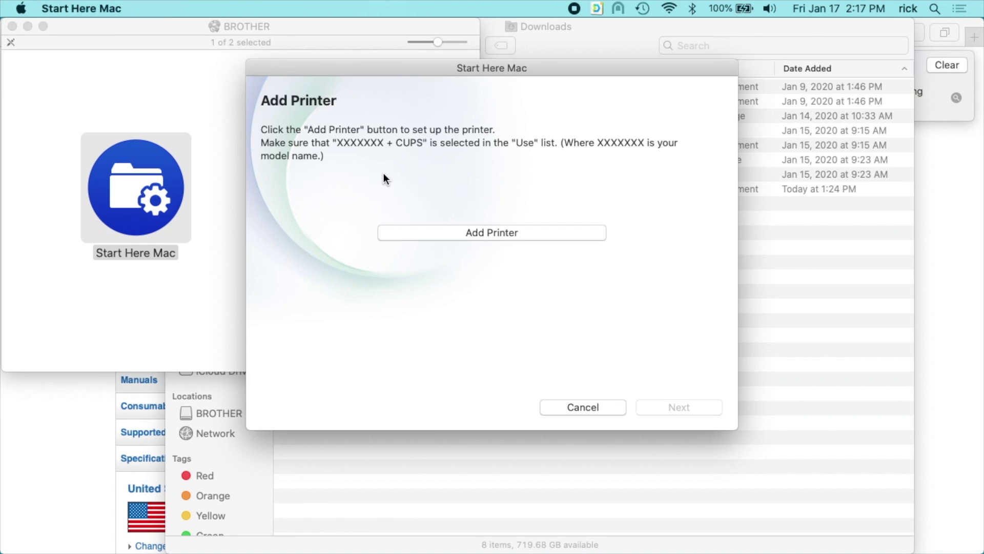
Add the Brother HL-L2350DW series printer using the Brother HL-L2350DW series CUPS driver
left_click(465, 232)
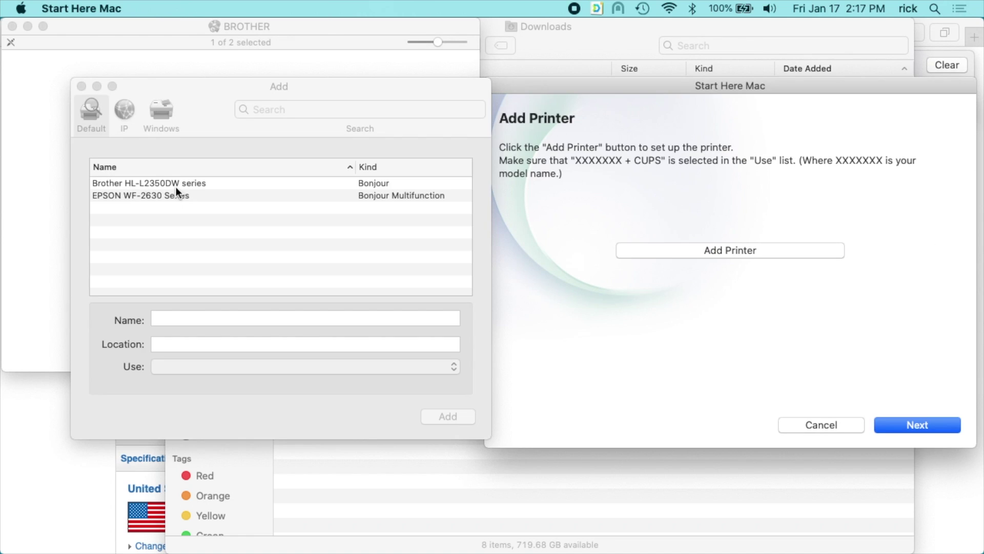
left_click(174, 186)
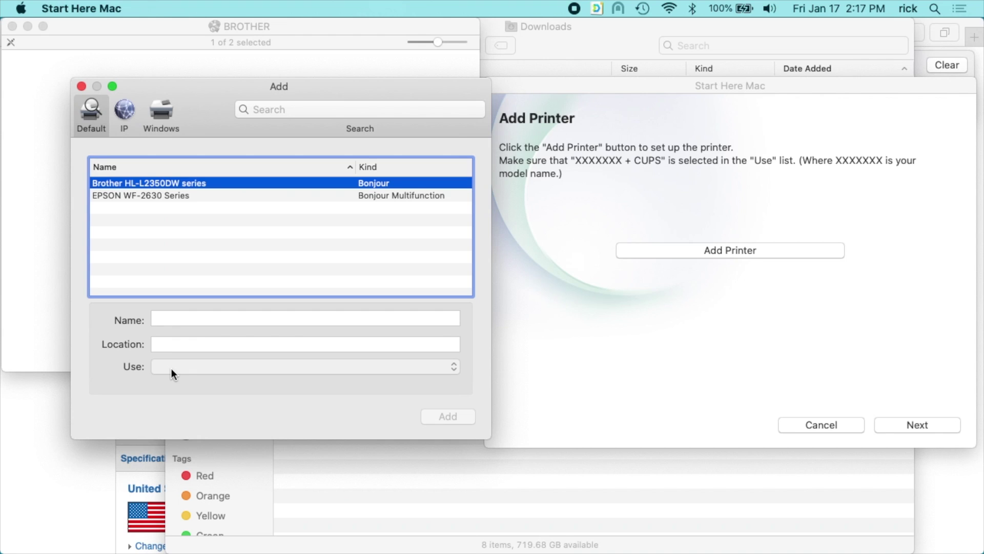
left_click(185, 370)
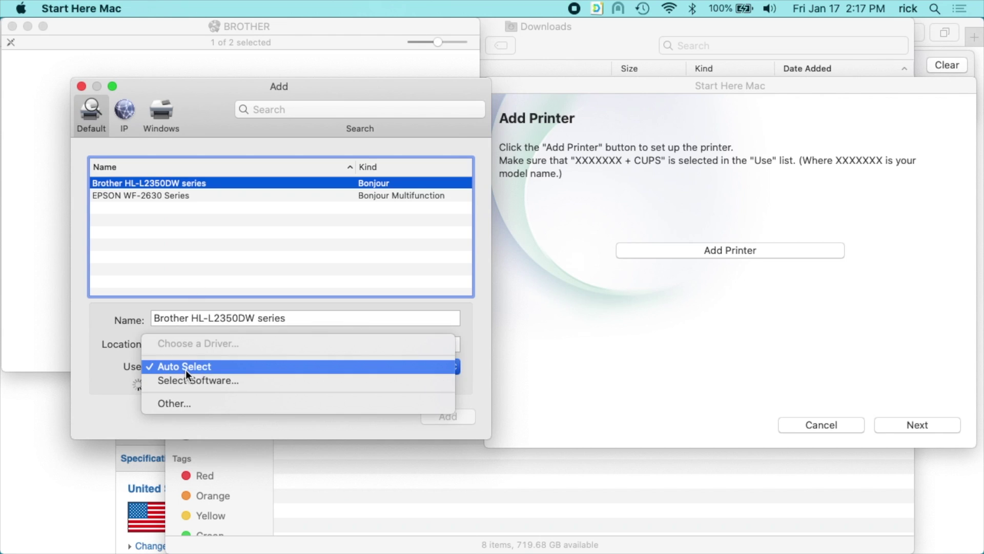
left_click(107, 345)
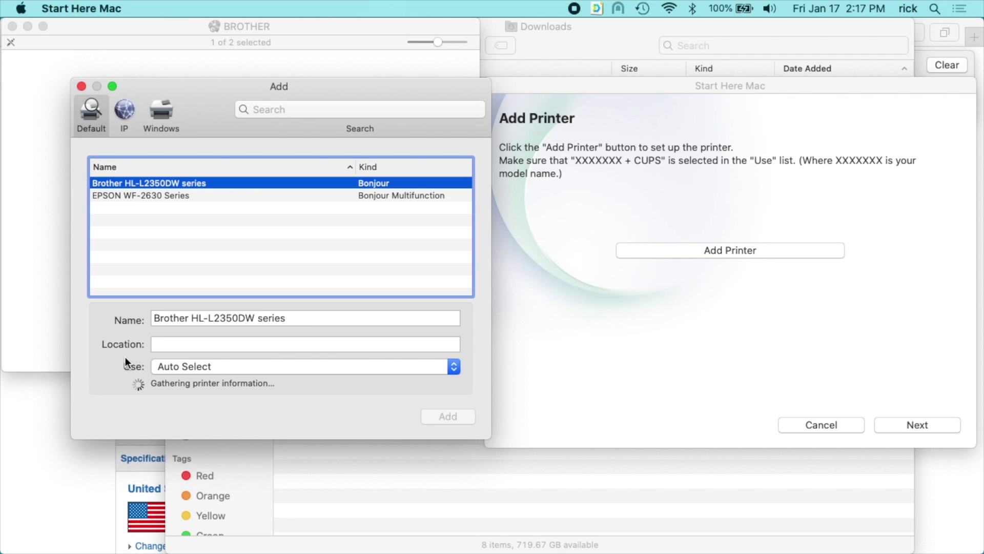
left_click(174, 370)
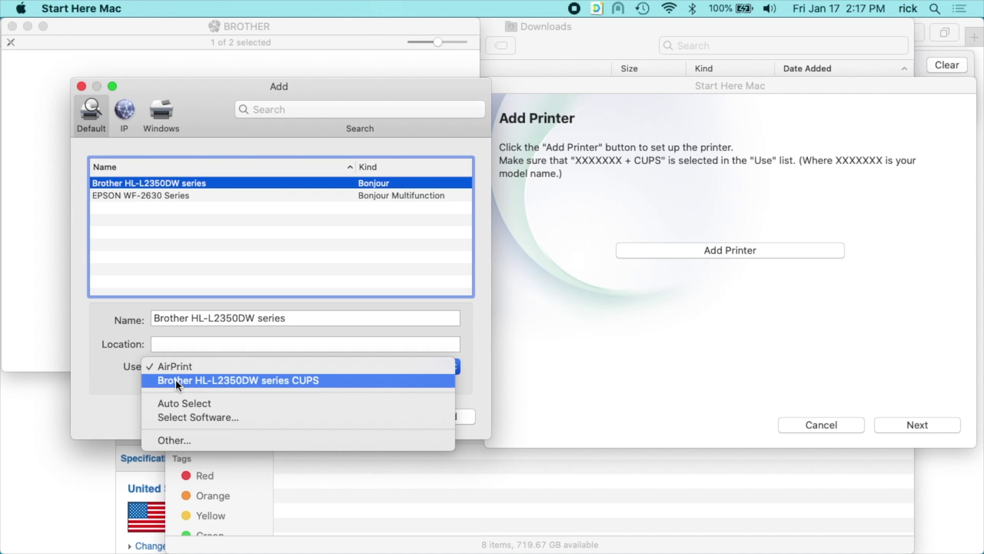
left_click(176, 380)
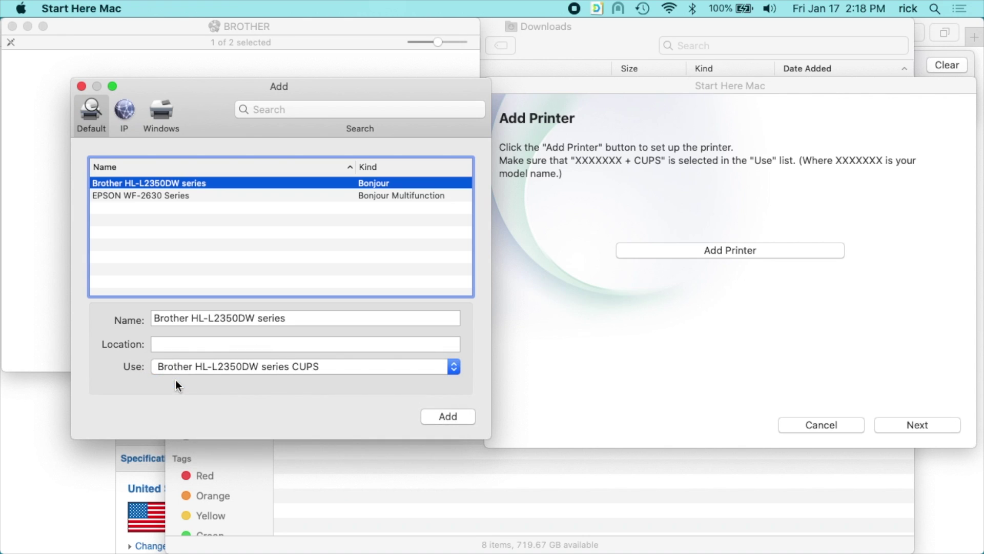
left_click(456, 422)
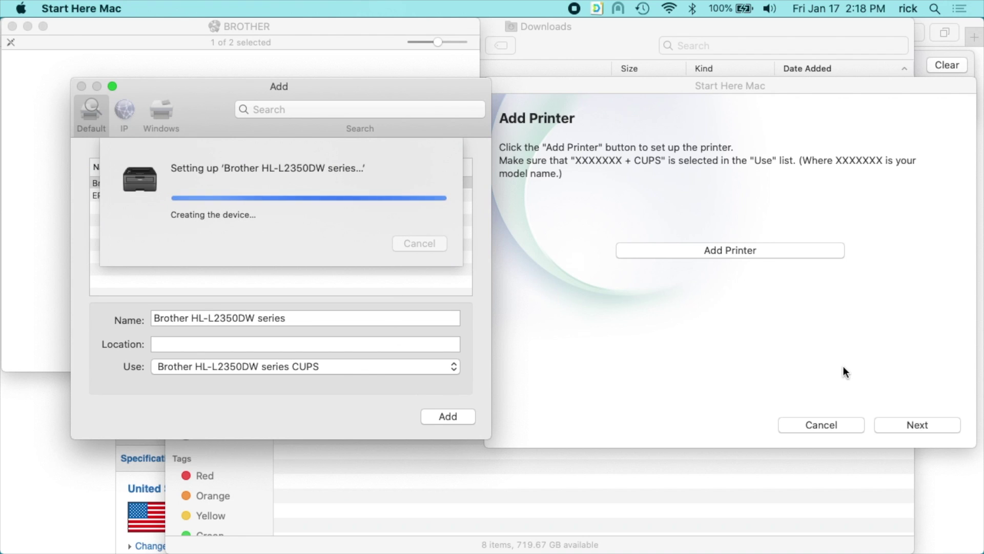
Finish setup, skip the iPrint&Scan download, and return to the Brother download page
left_click(907, 423)
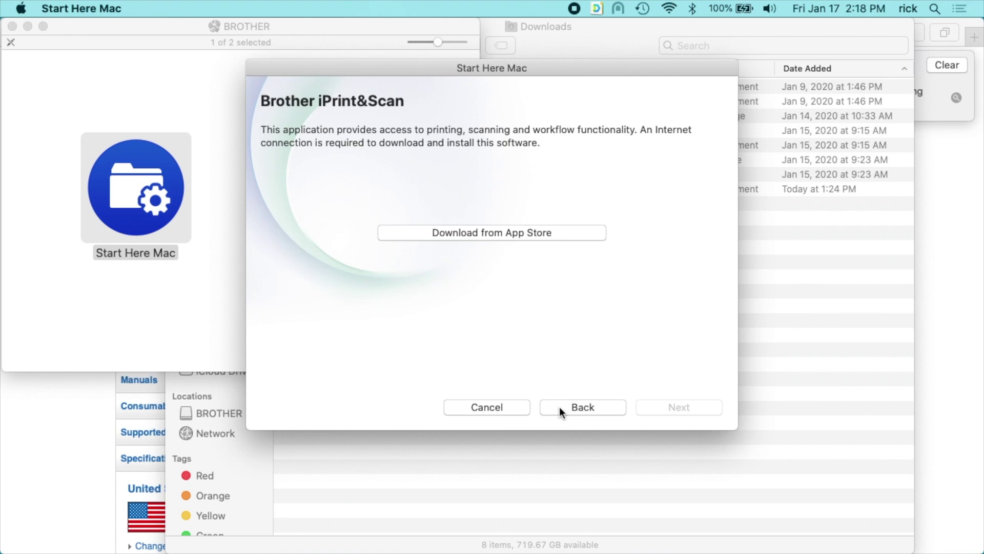
left_click(512, 406)
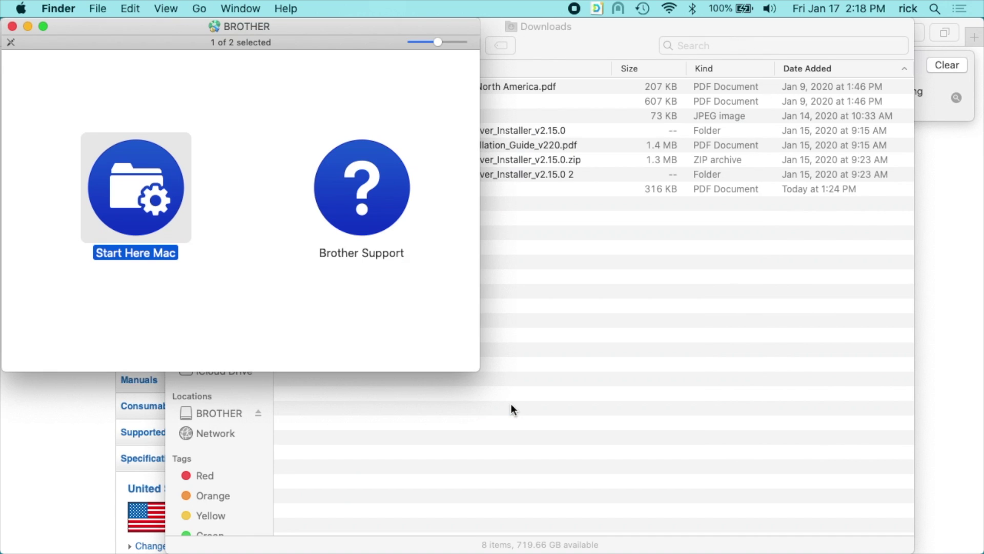
left_click(33, 417)
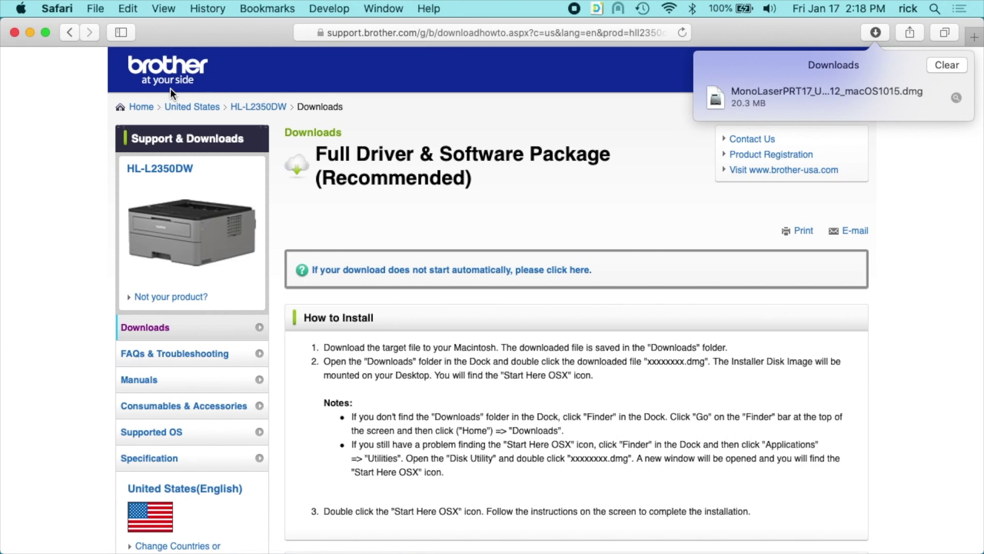
Open the Print dialog for the download page with Command+P, targeting the Brother HL-L2350DW series
key("super+p")
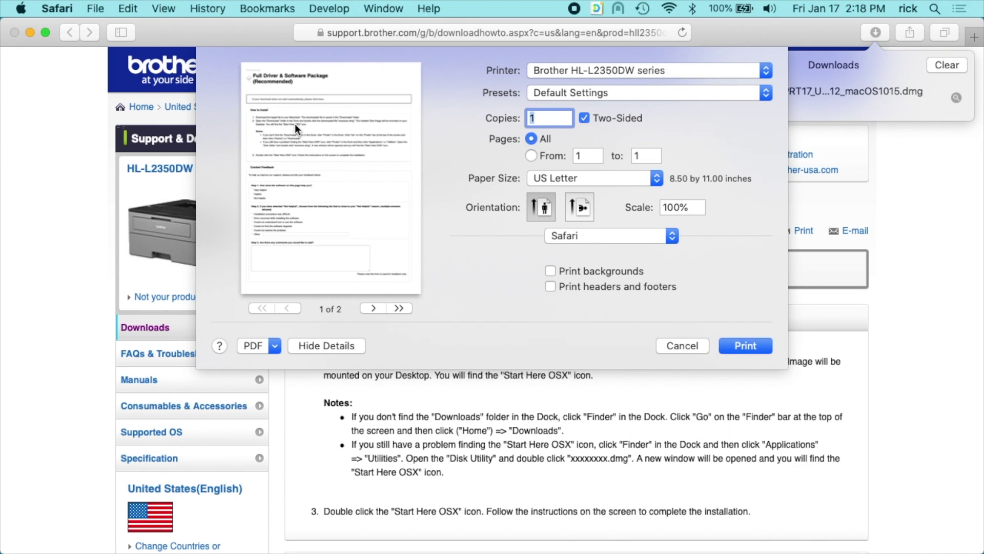